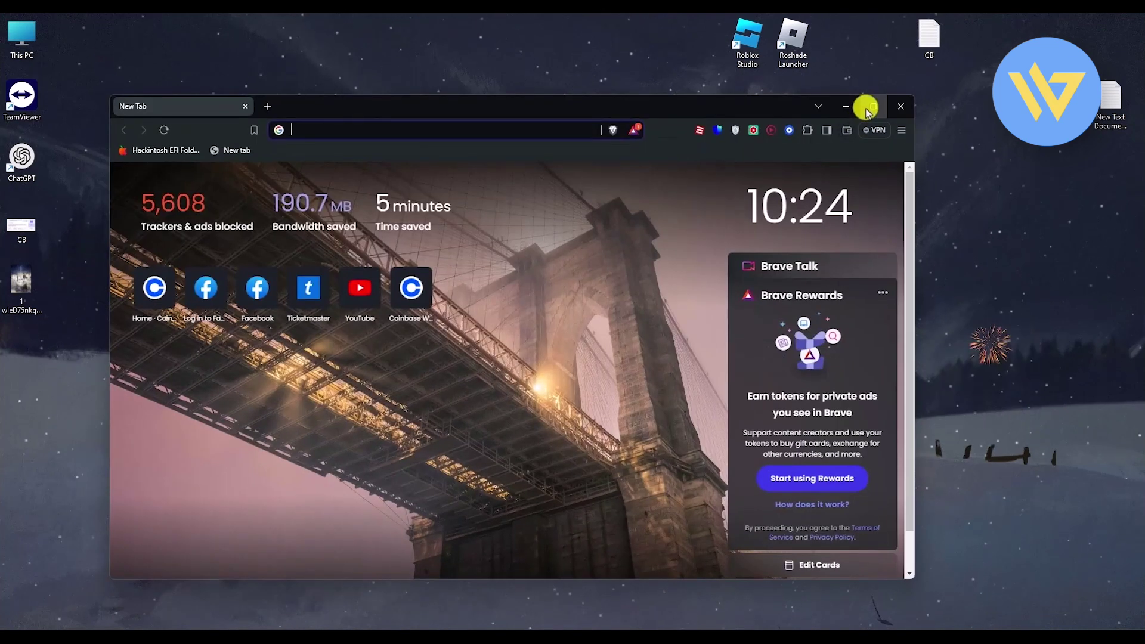
Step: Maximize Brave and open the Coinbase Wallet extension to check its balance
click(866, 111)
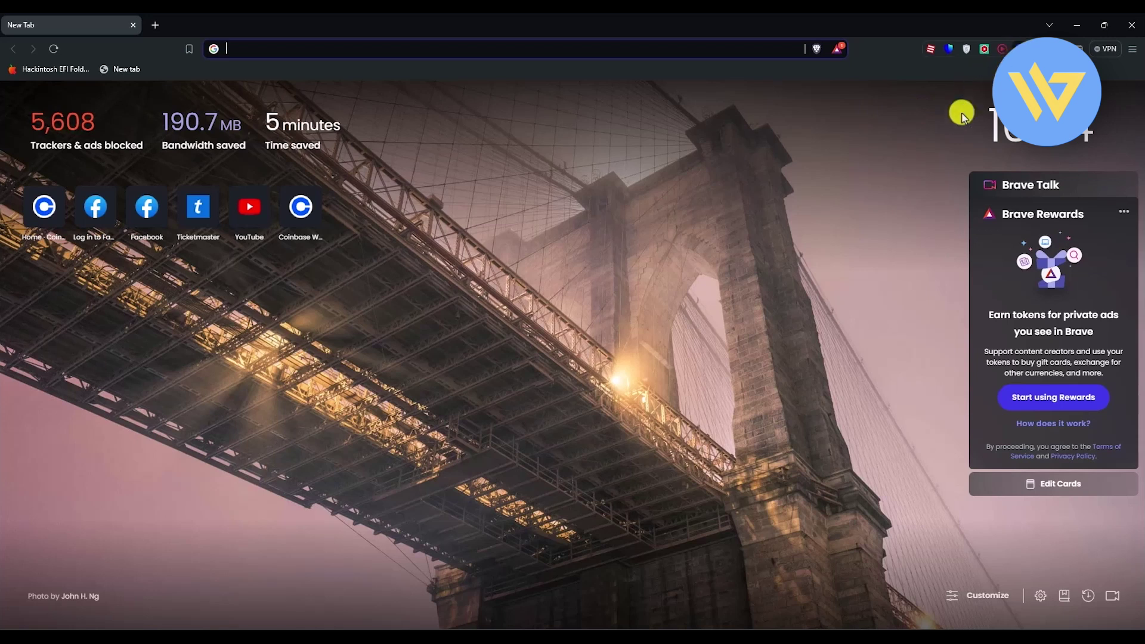
click(1019, 49)
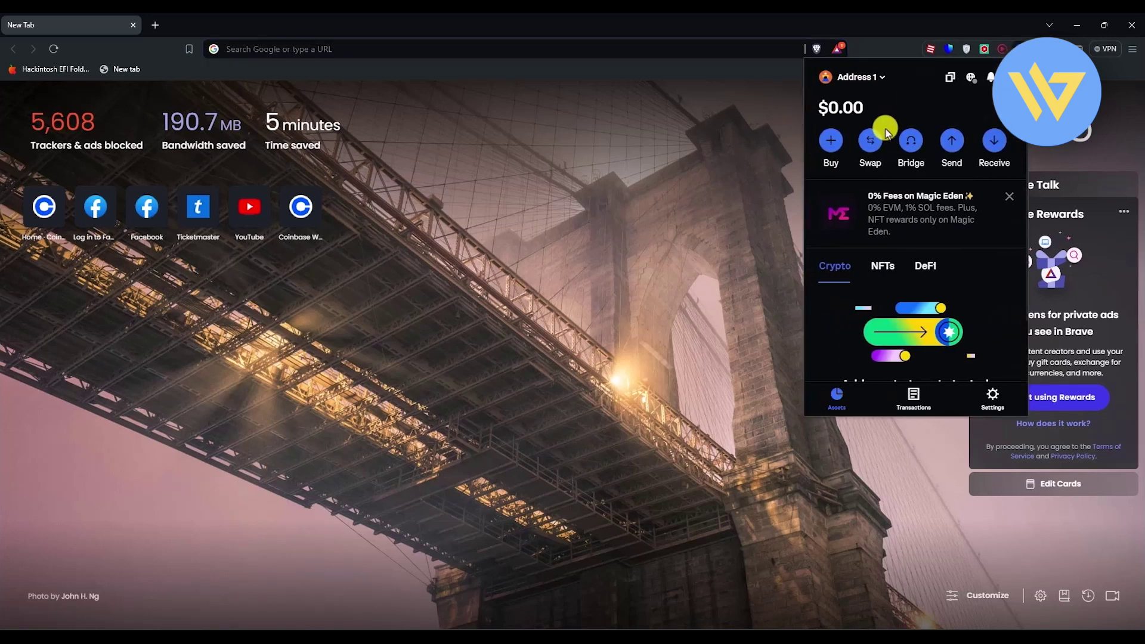
Step: Load coinbase.com/home, then view the $0.00 wallet's DeFi earning options and close it
click(382, 52)
text(coinbase.com/home)
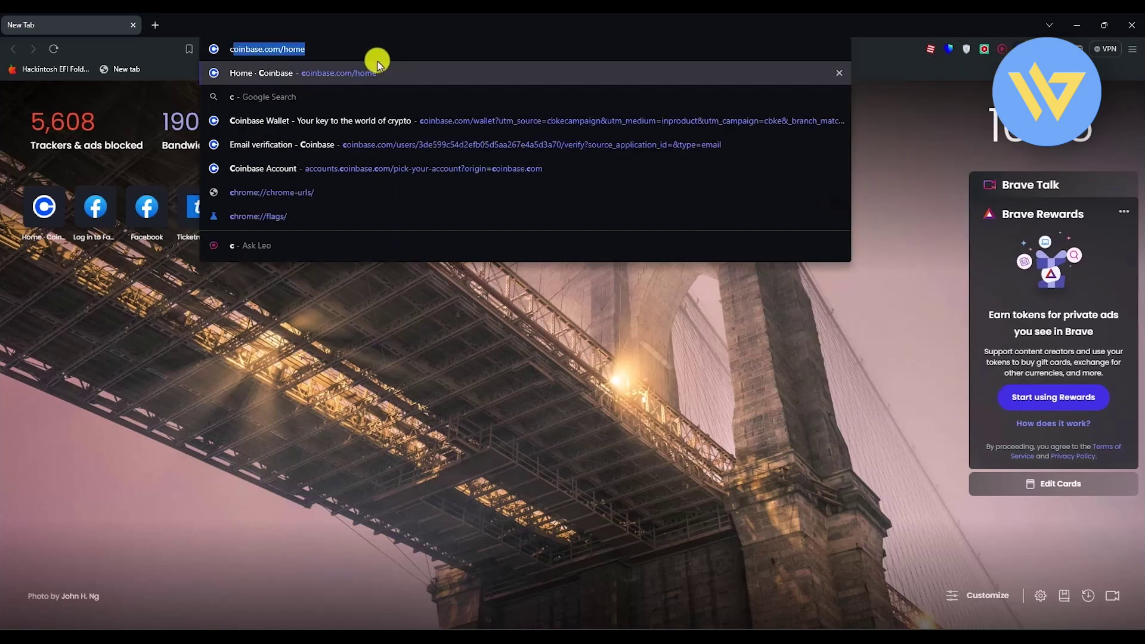
key(Return)
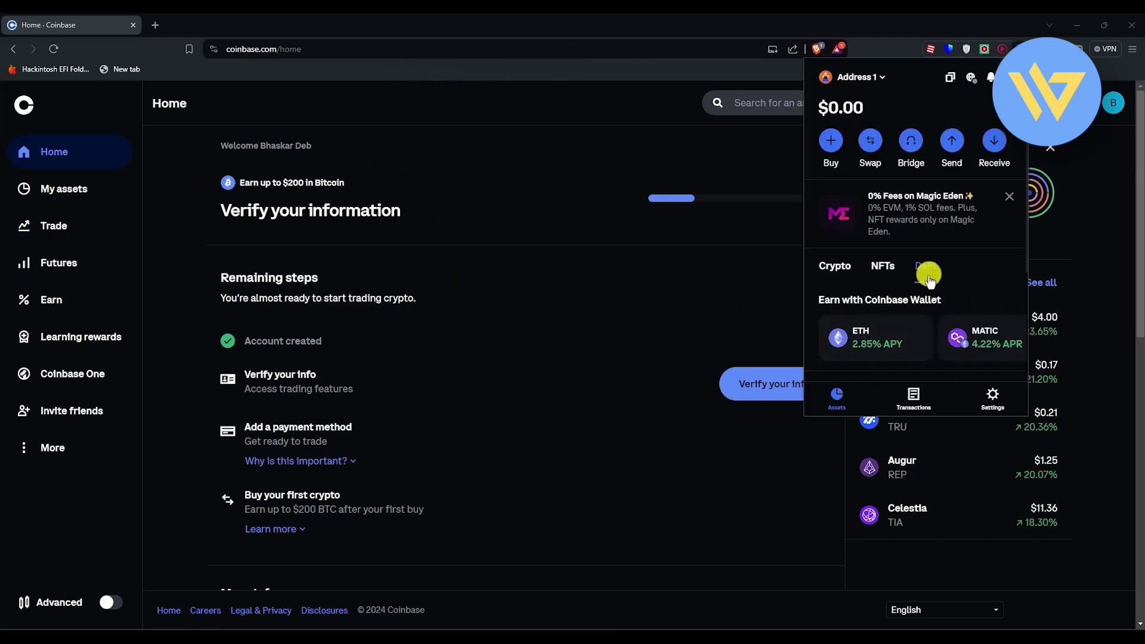
click(925, 269)
scroll(912, 349, down, 2)
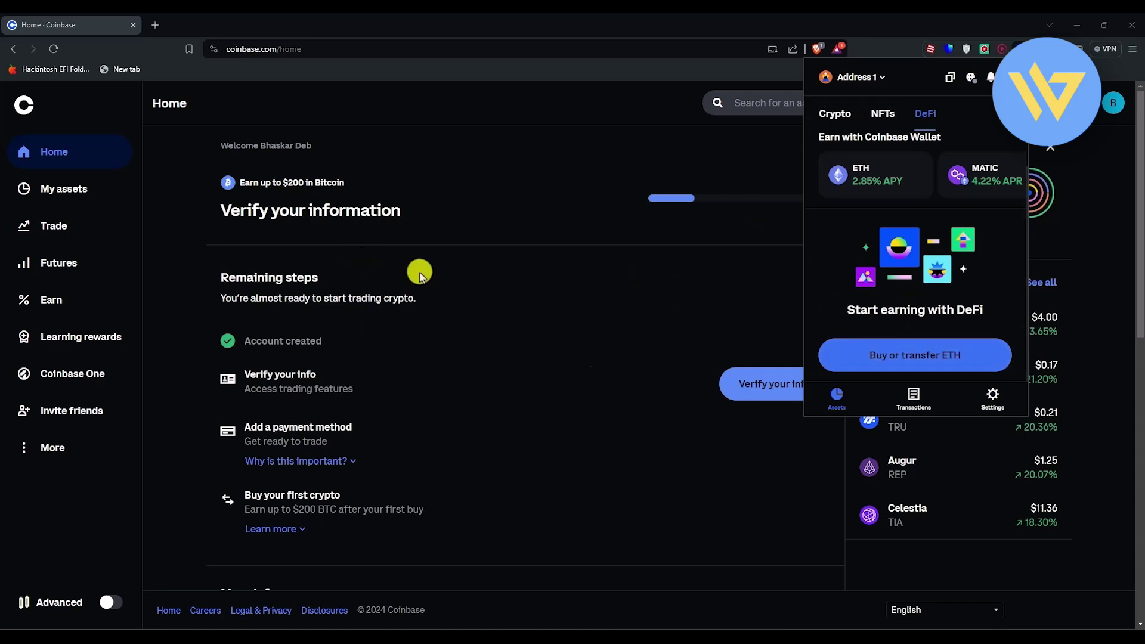
click(516, 153)
Step: Search 'uniswap' in a new tab and open the 'Home | Uniswap Protocol' result
key(ctrl+t)
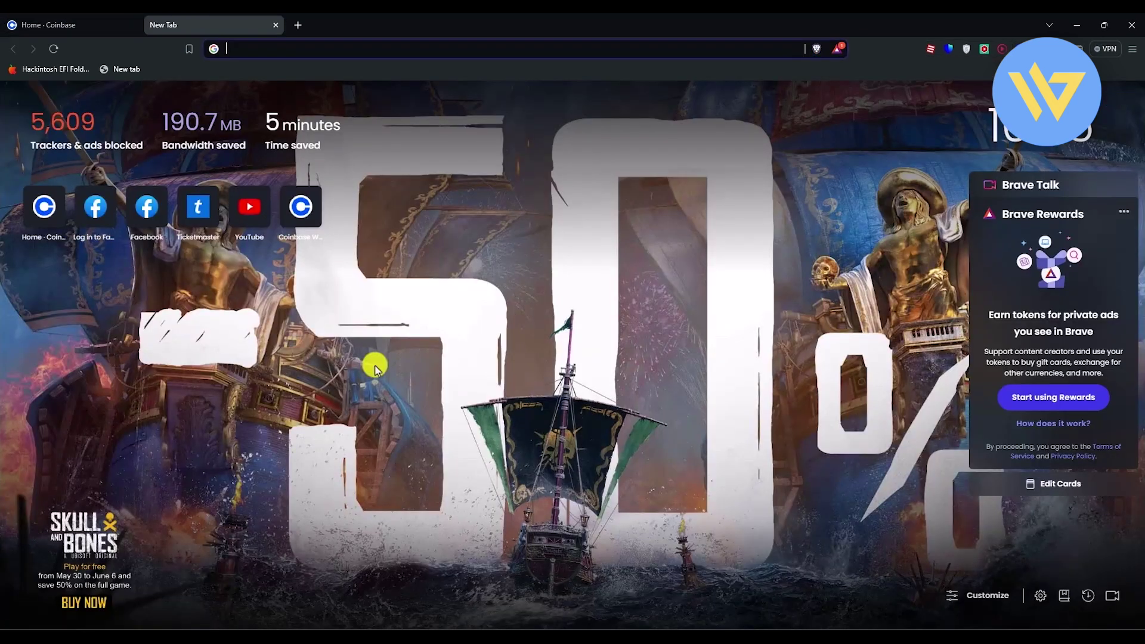
text(uniswap)
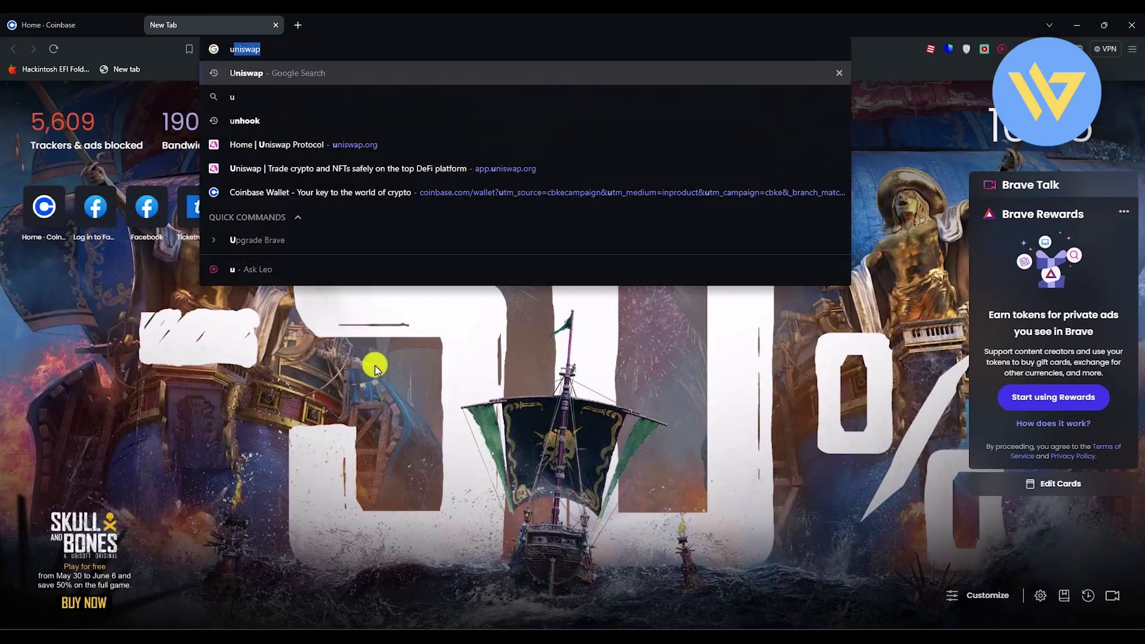
key(Return)
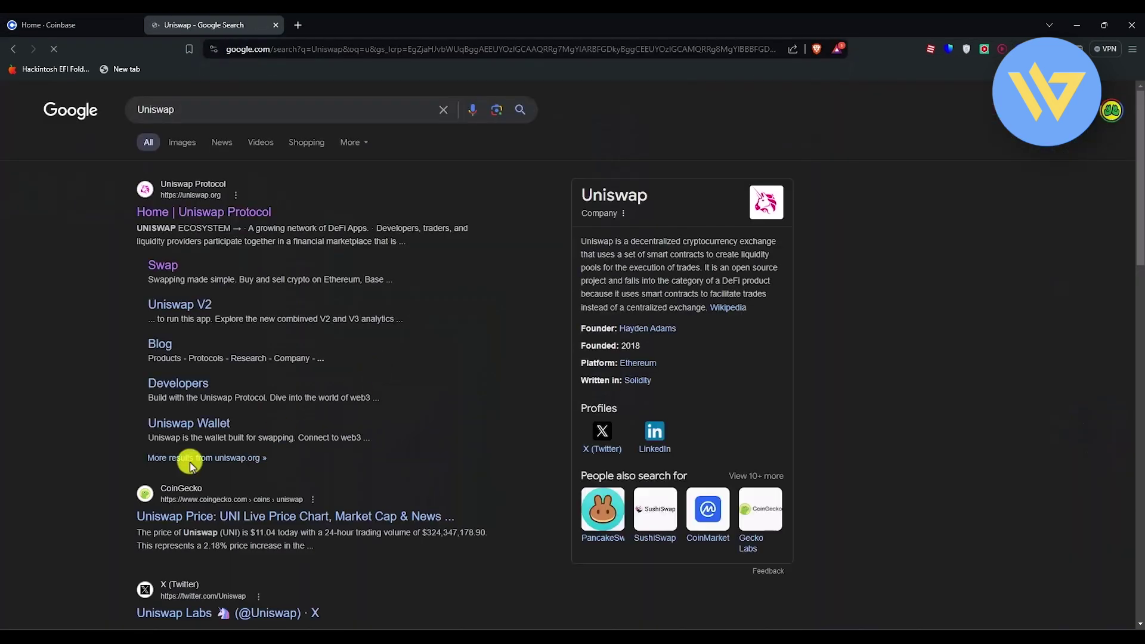
click(272, 215)
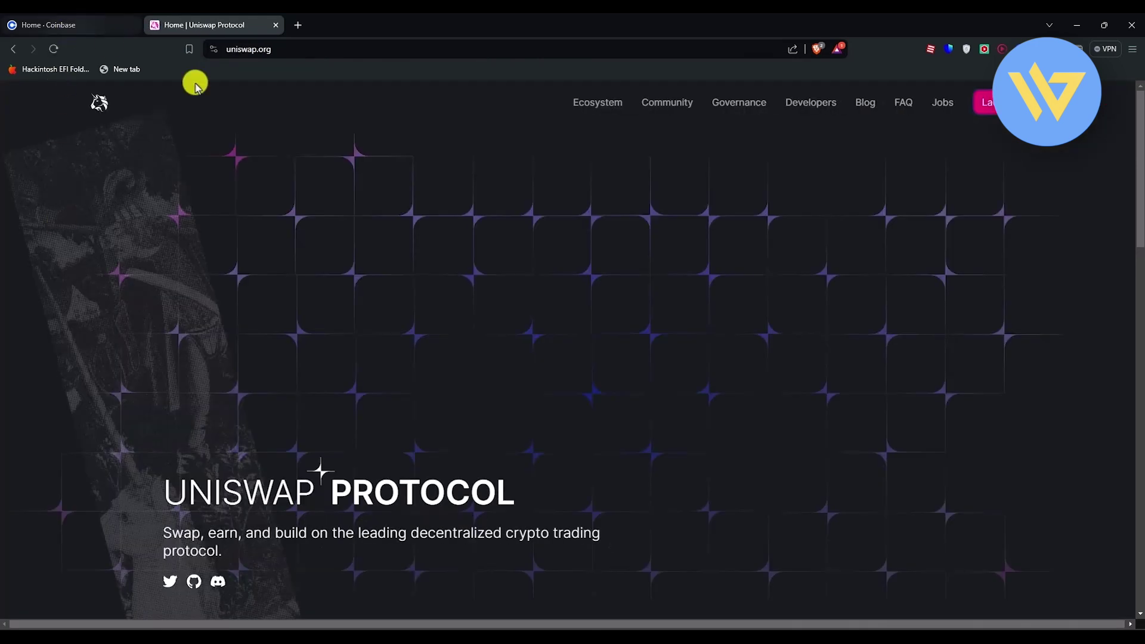
click(989, 102)
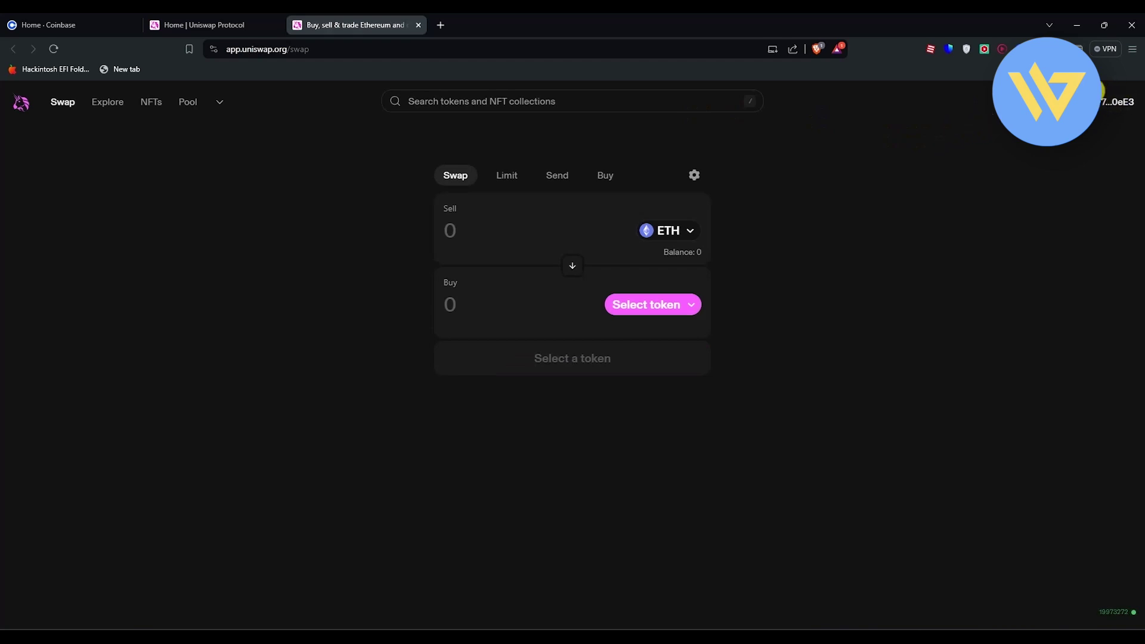
Step: Connect Coinbase Wallet address 0xa7F7…0eE3 to Uniswap and approve it in the wallet popup
click(1102, 106)
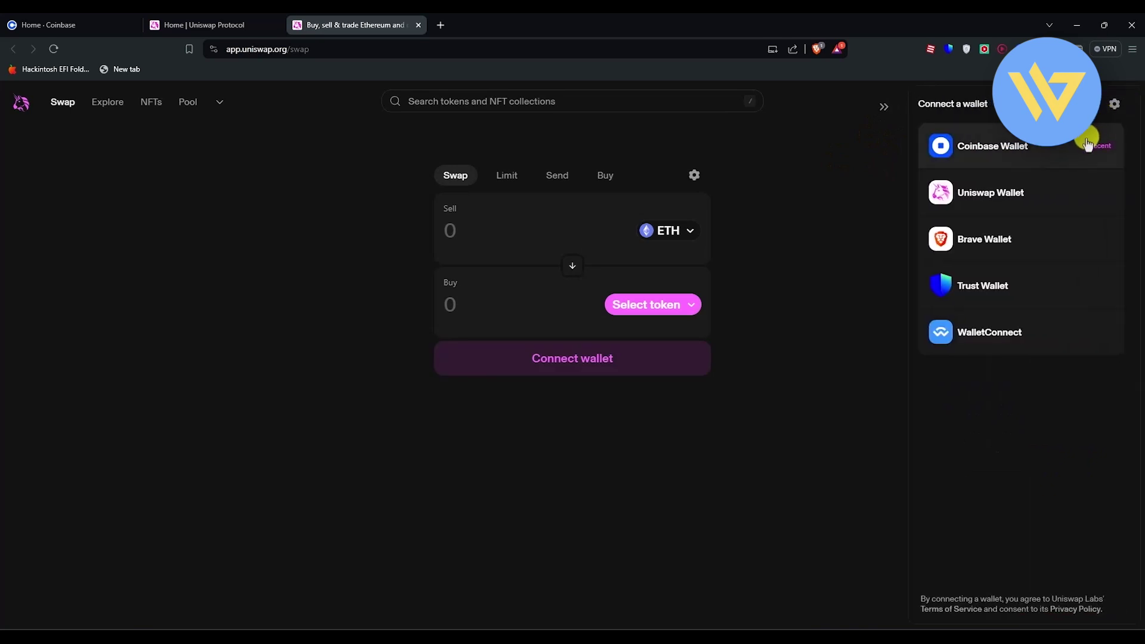
click(979, 158)
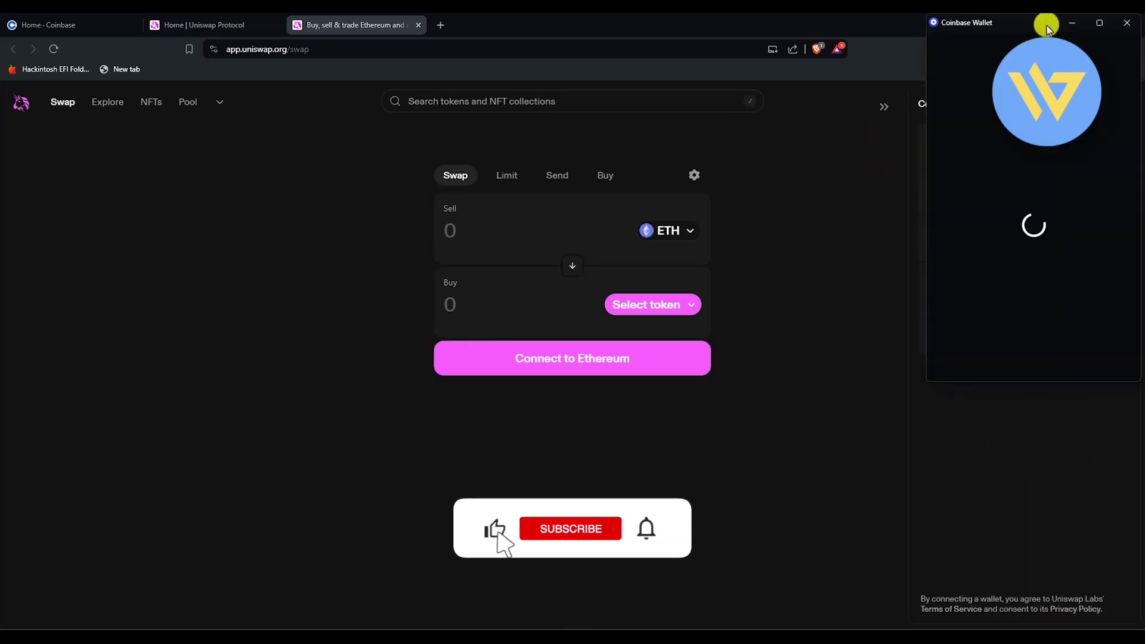
click(1017, 410)
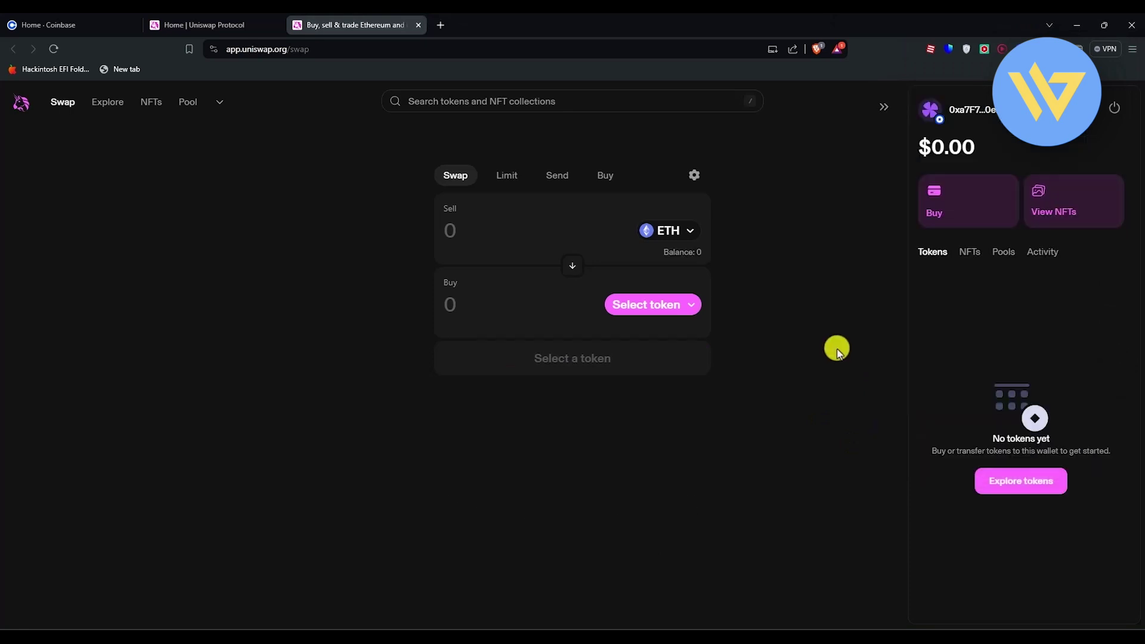
Step: Collapse the wallet panel and pair USDT as the sell token with BRETT as the buy token
click(884, 107)
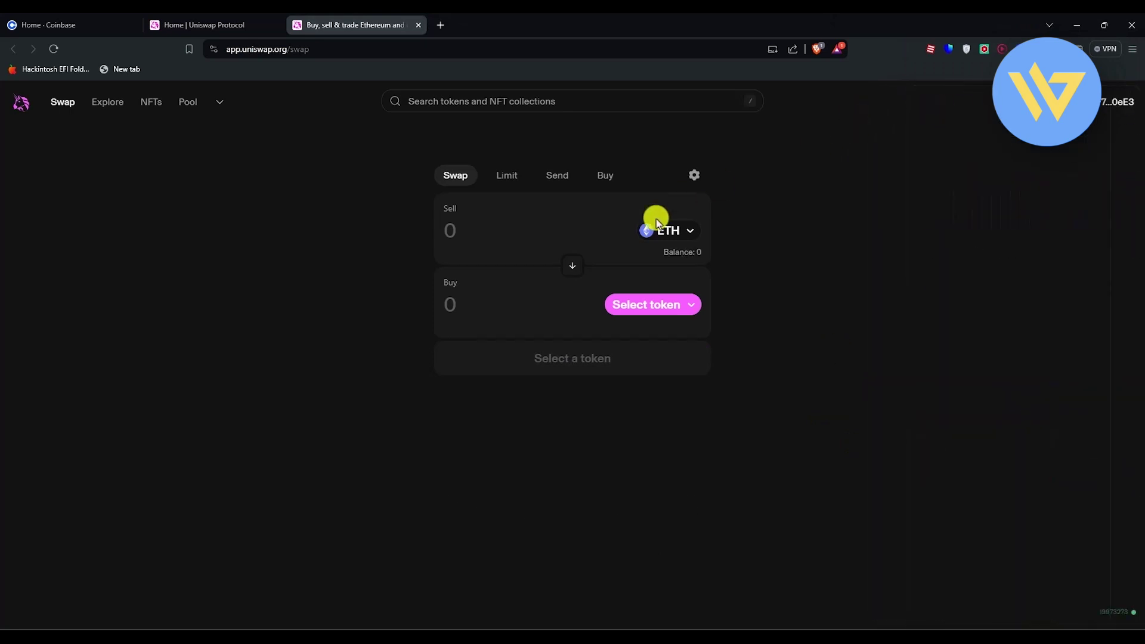
click(667, 231)
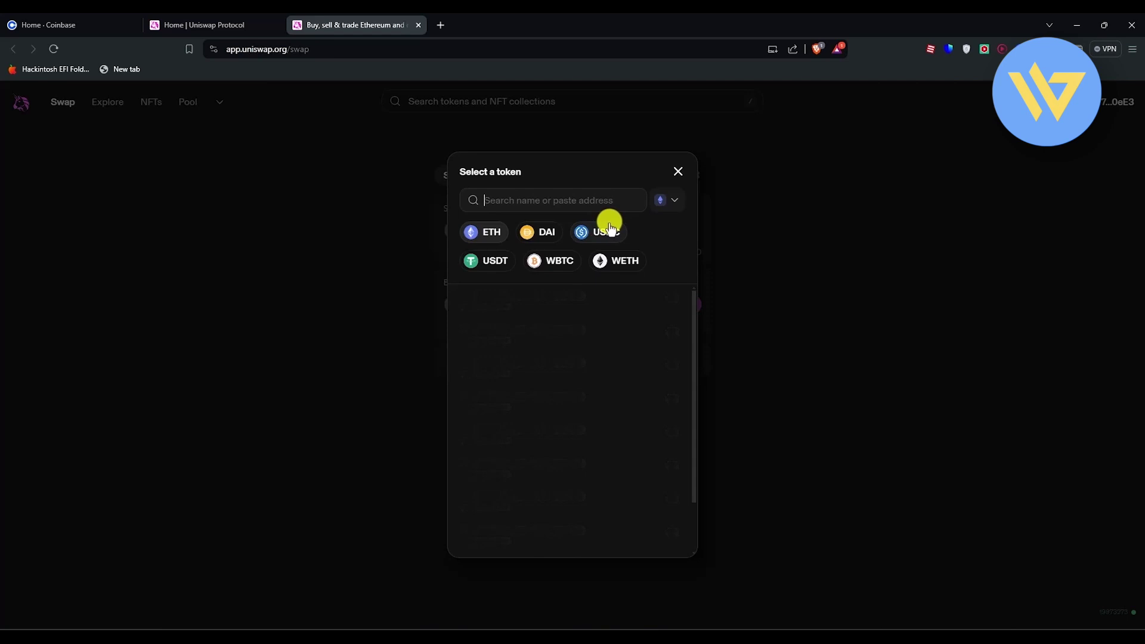
click(486, 262)
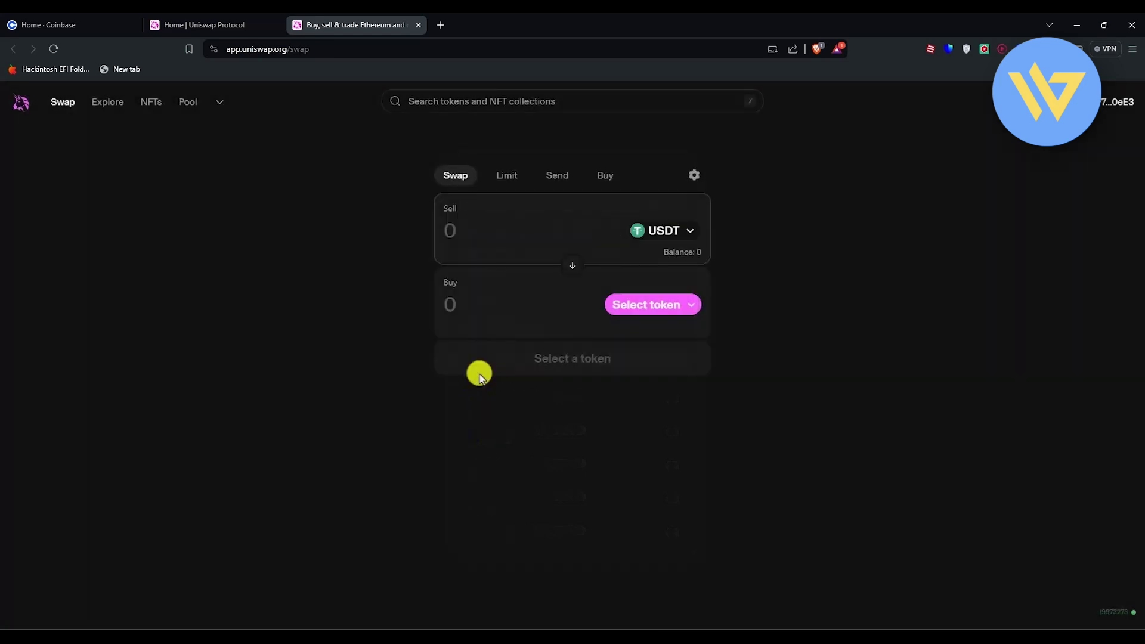
click(660, 313)
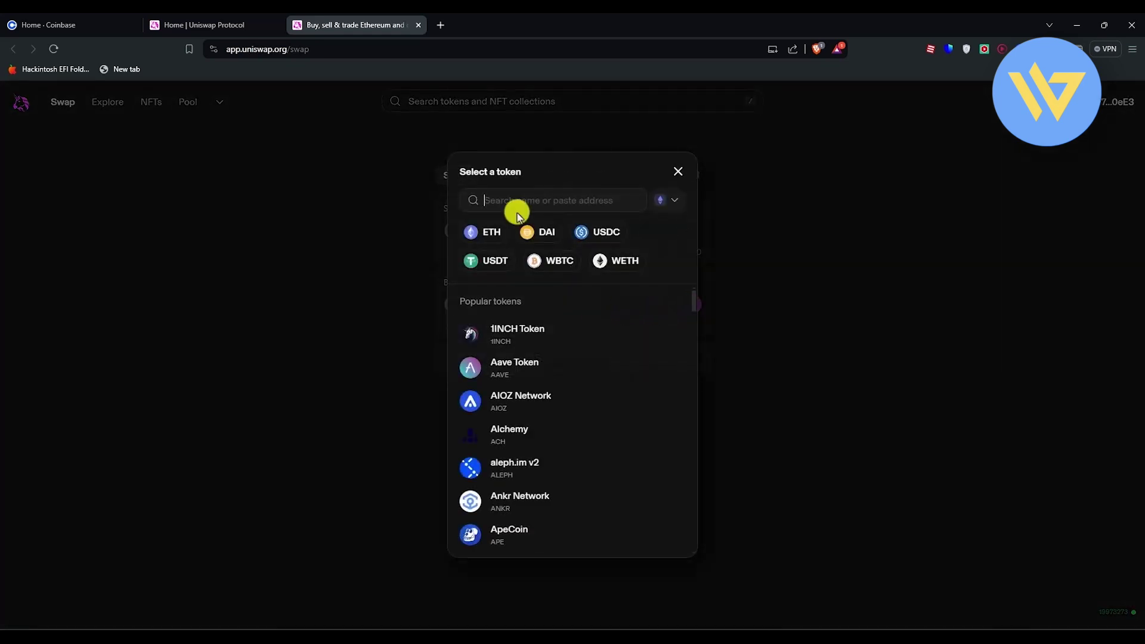
text(Brett)
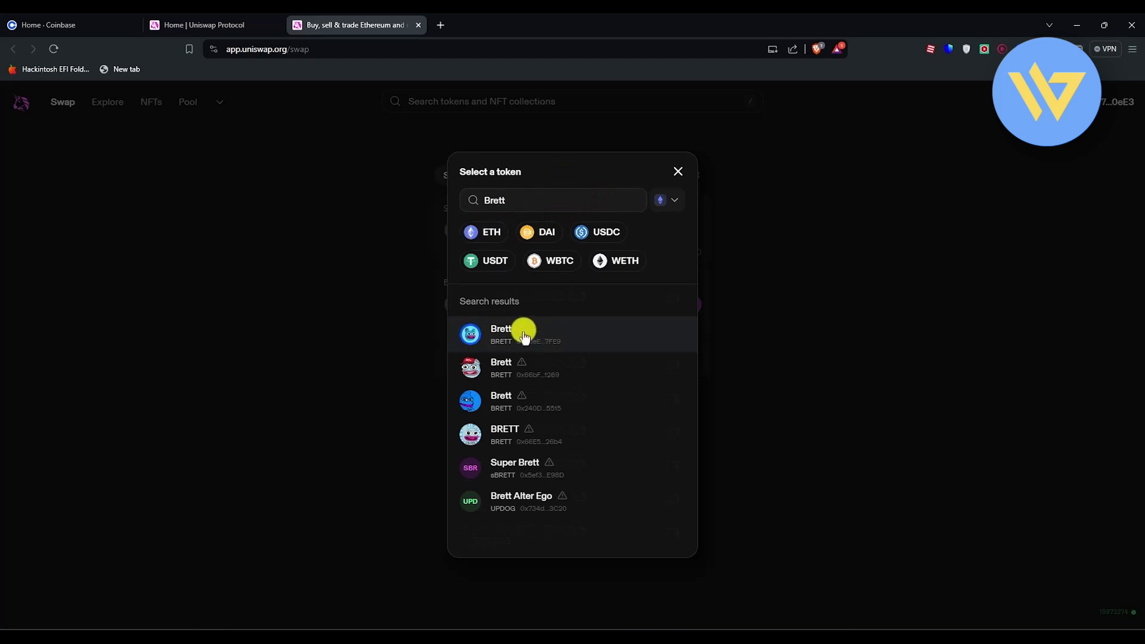
click(525, 336)
text(0.)
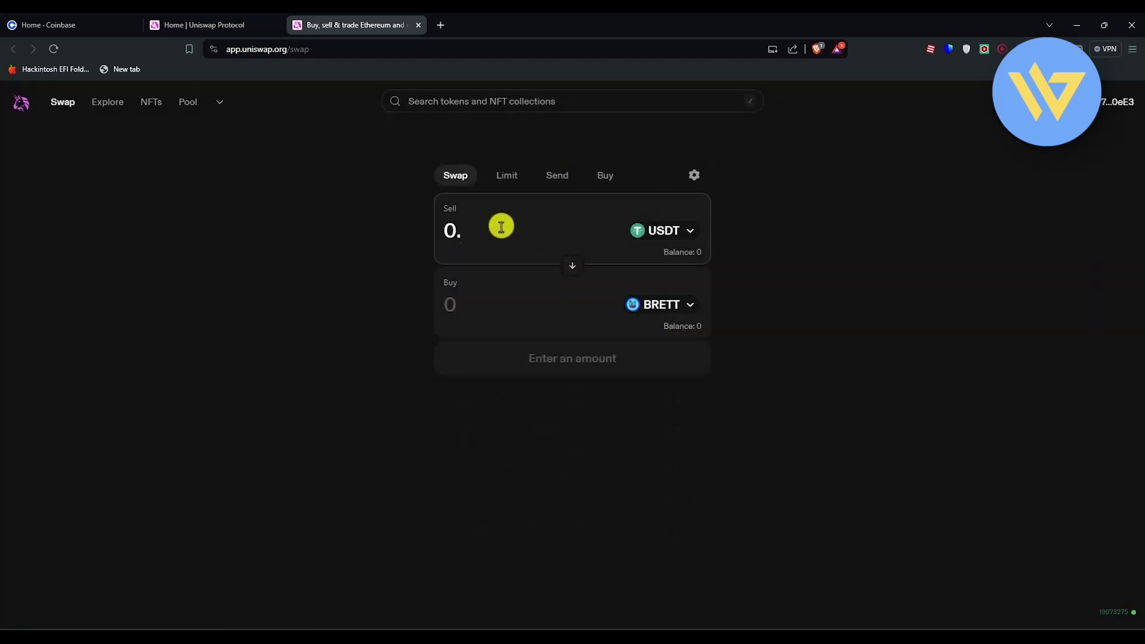
text(1)
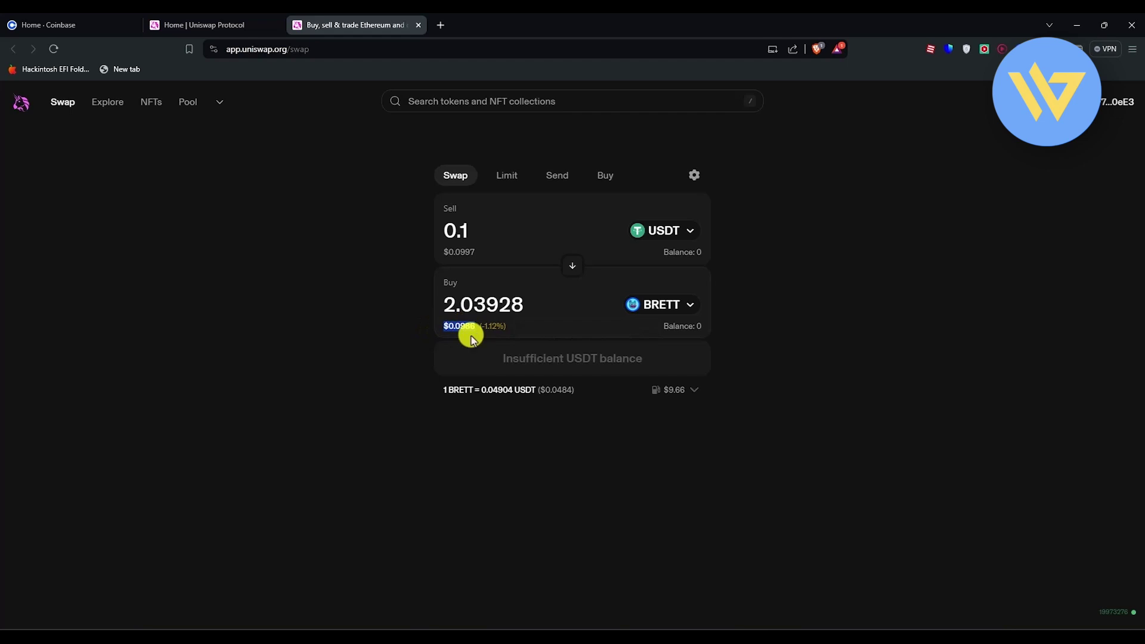
Step: Quote 0.1 USDT for about 2.038 BRETT and expand the price impact and fee details
click(559, 312)
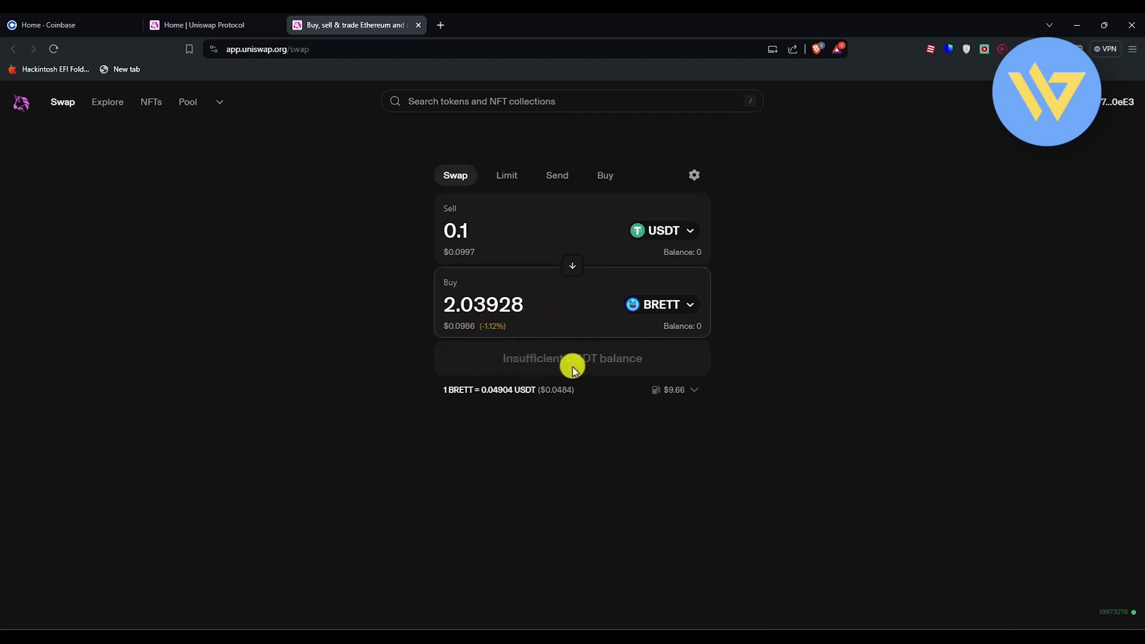
key(BackSpace)
text(1)
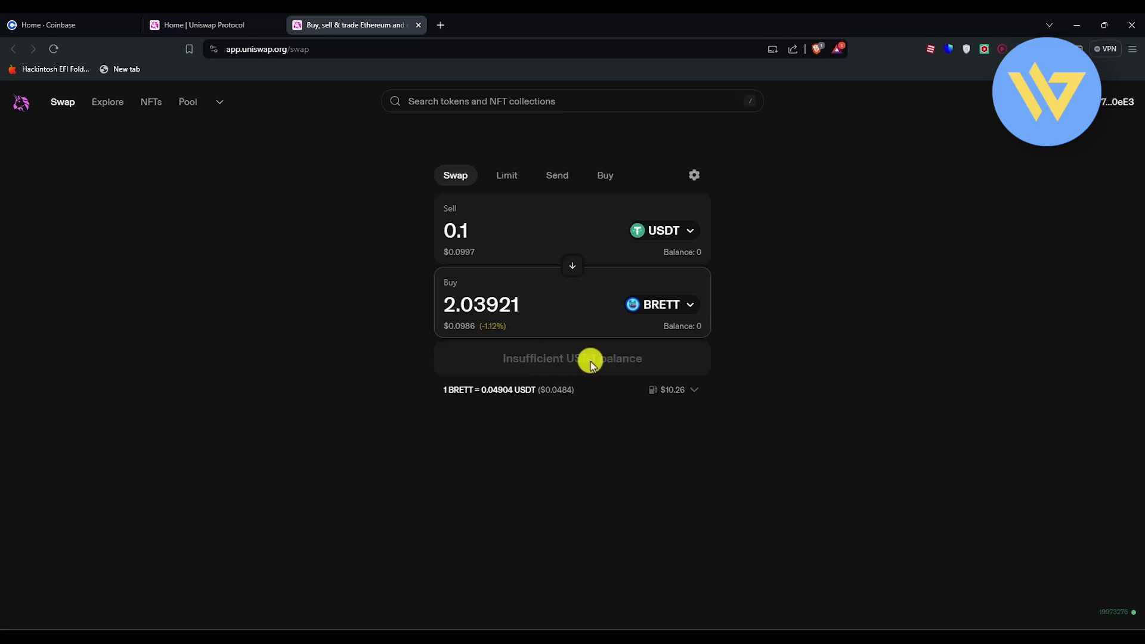
click(689, 252)
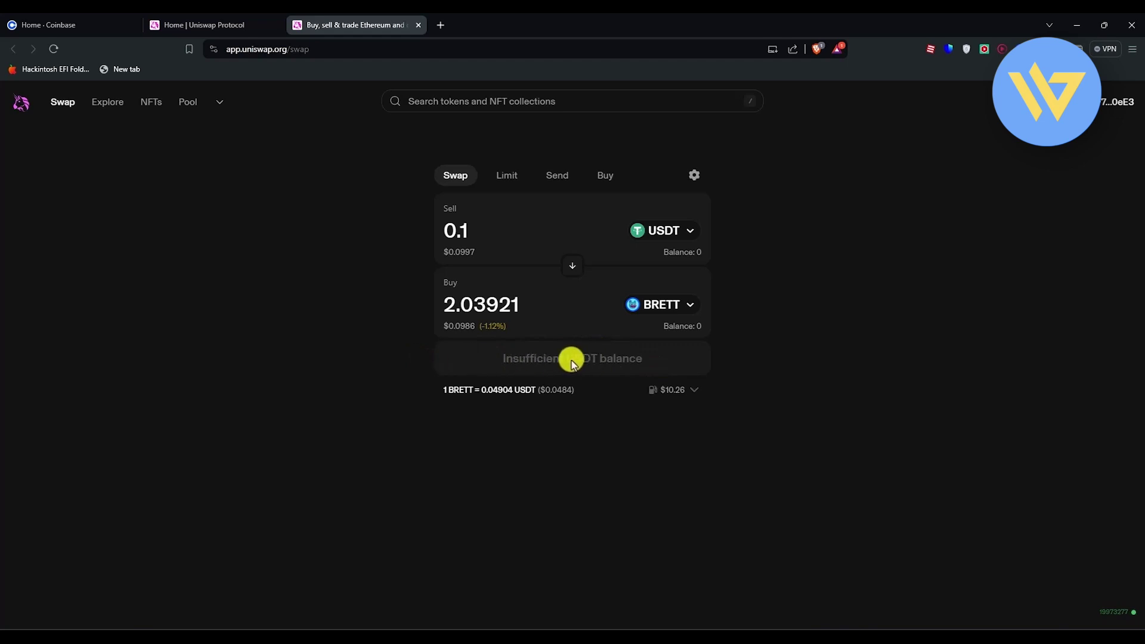
click(595, 389)
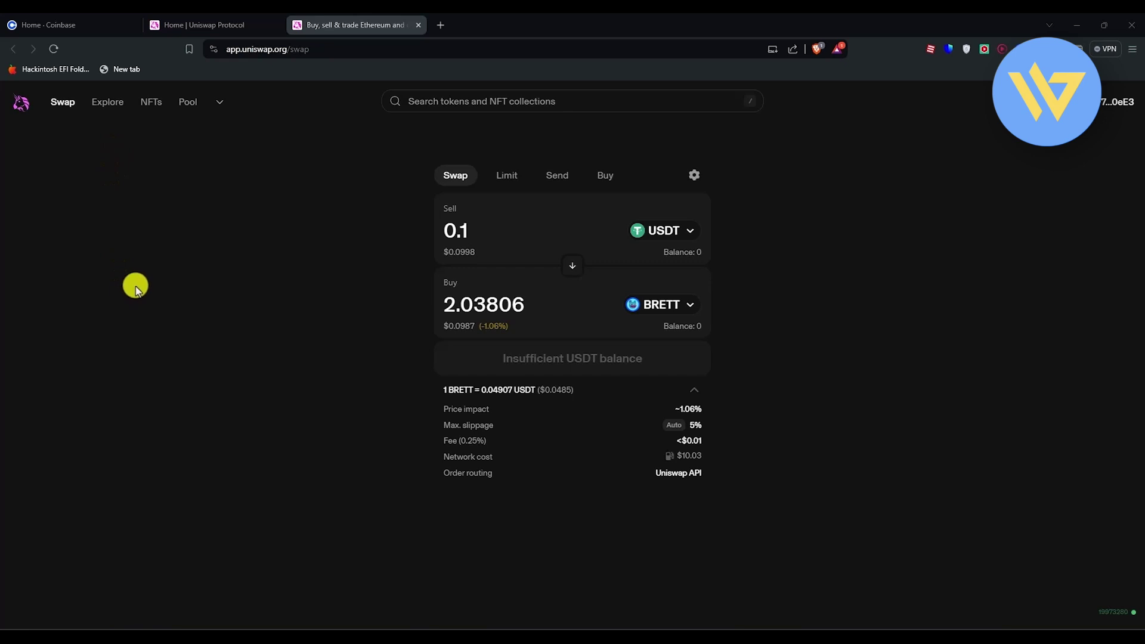
click(70, 17)
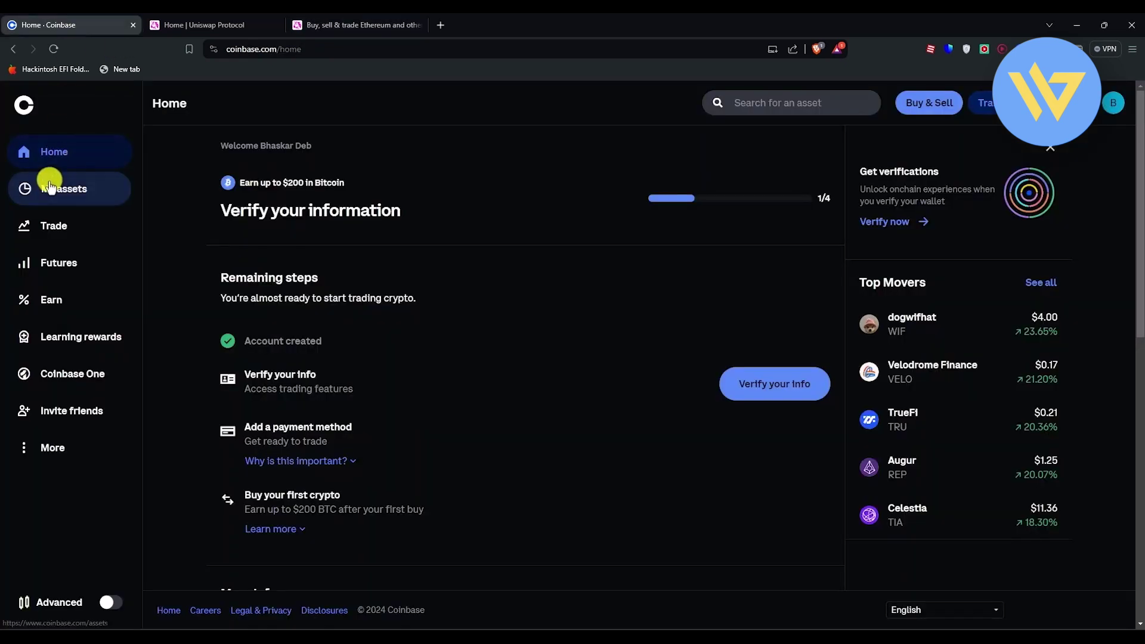
Step: Show Coinbase My assets with $0.00 cash and the wallet extension's $0.00 balance
click(52, 187)
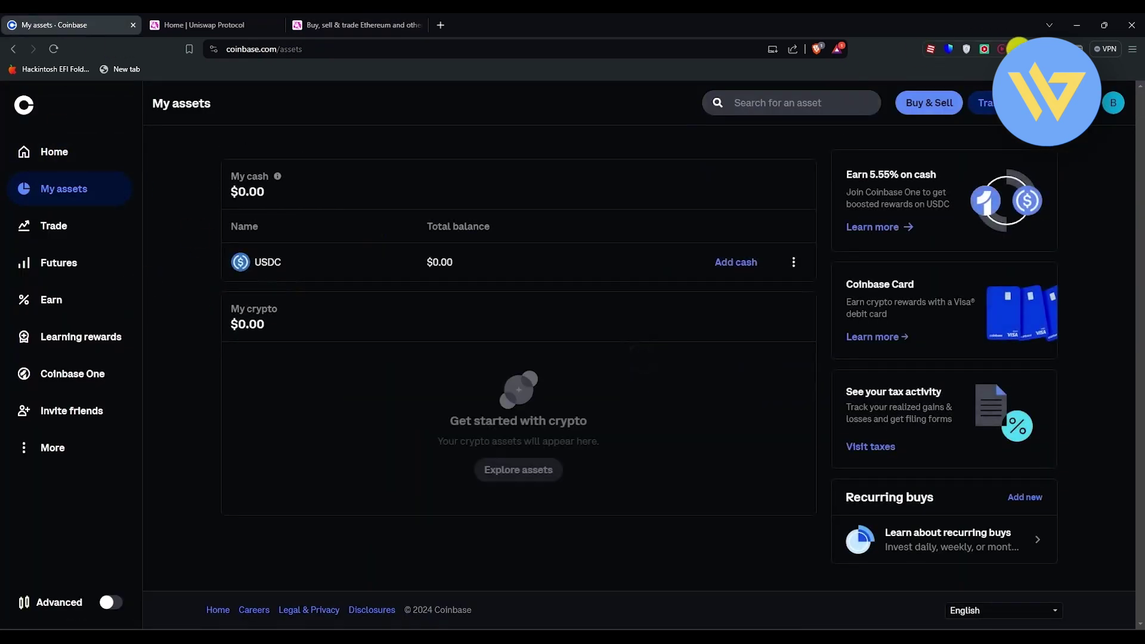
click(1020, 49)
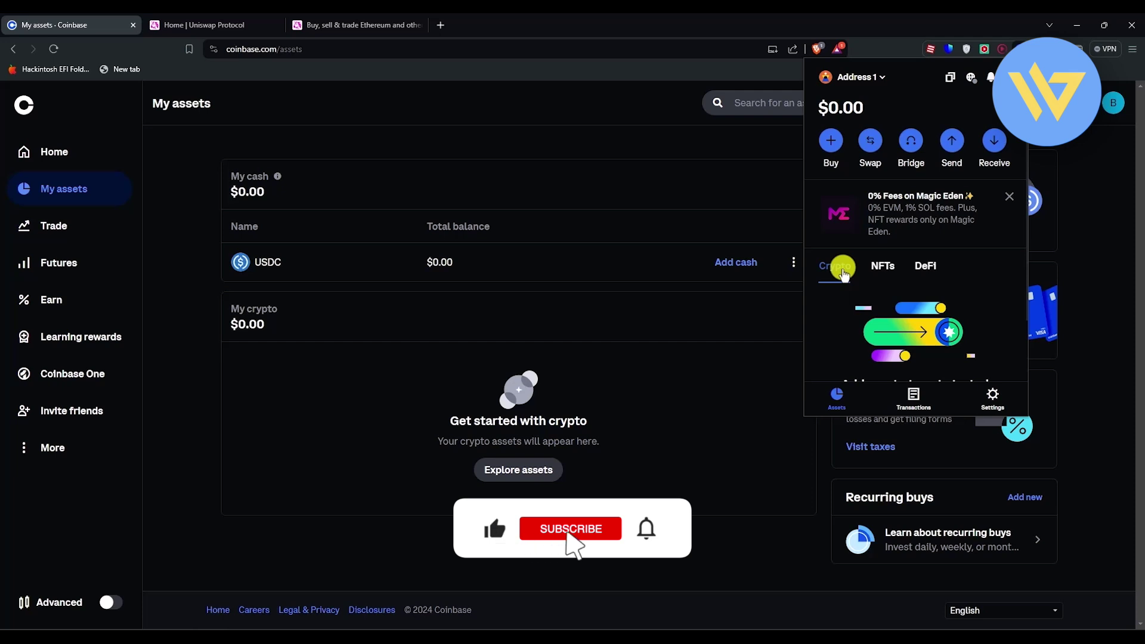